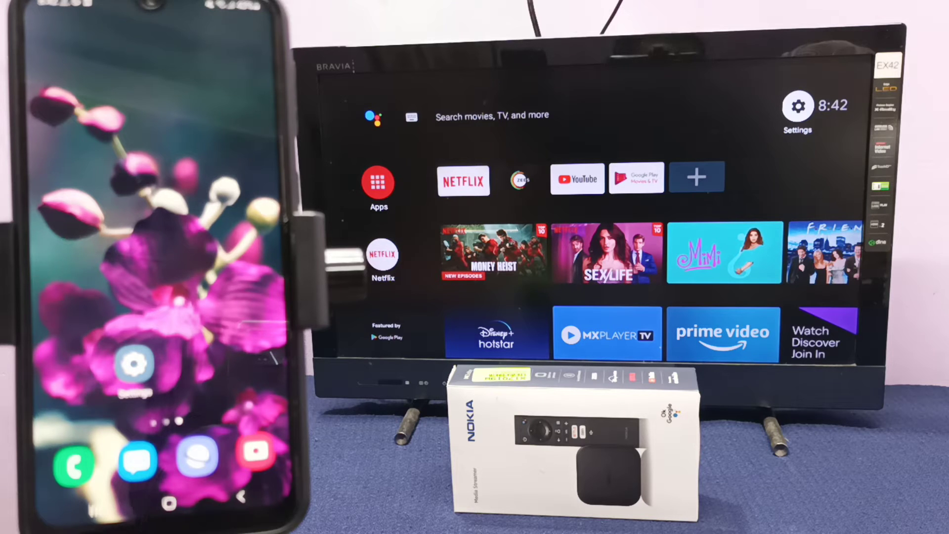
- Show the Chromecast built-in version page under Device Preferences in the TV's Settings
key("Left")
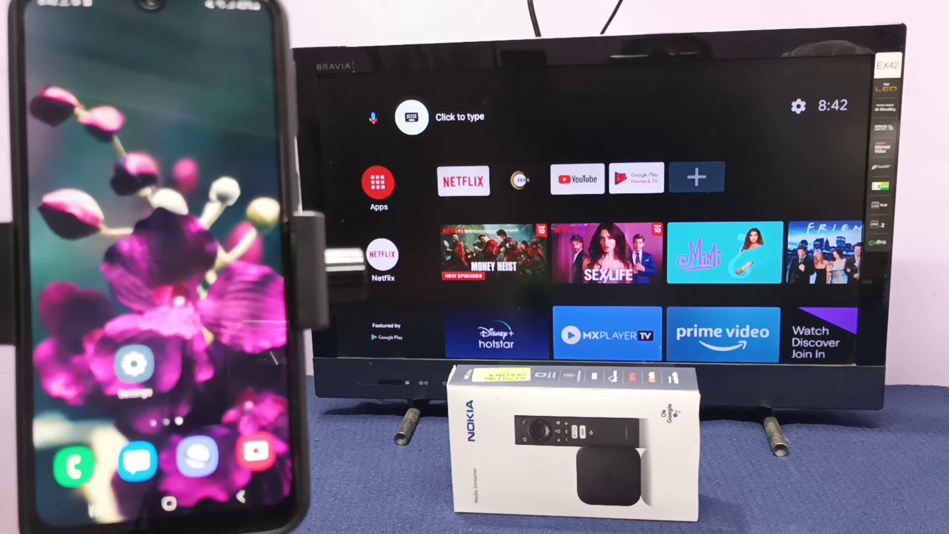
key("Right")
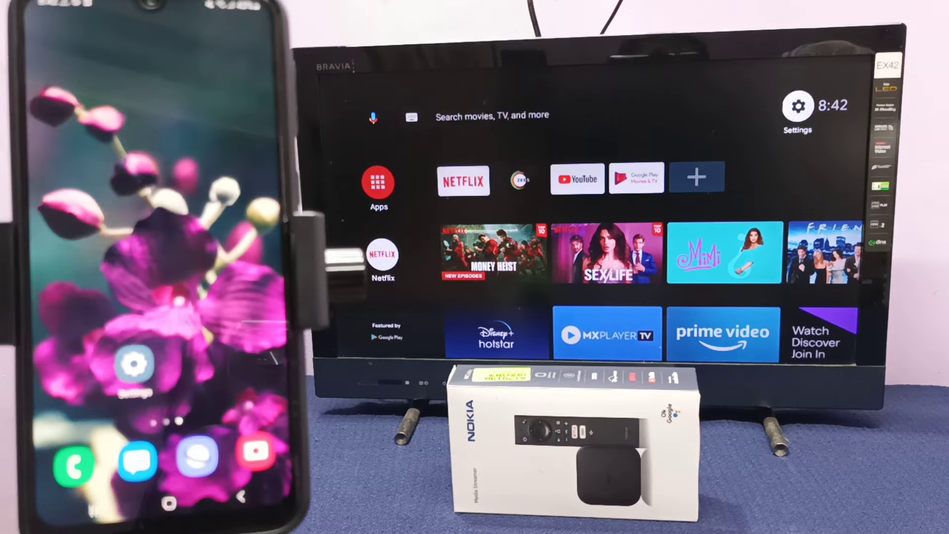
key("Return")
key("Down")
key("Down")
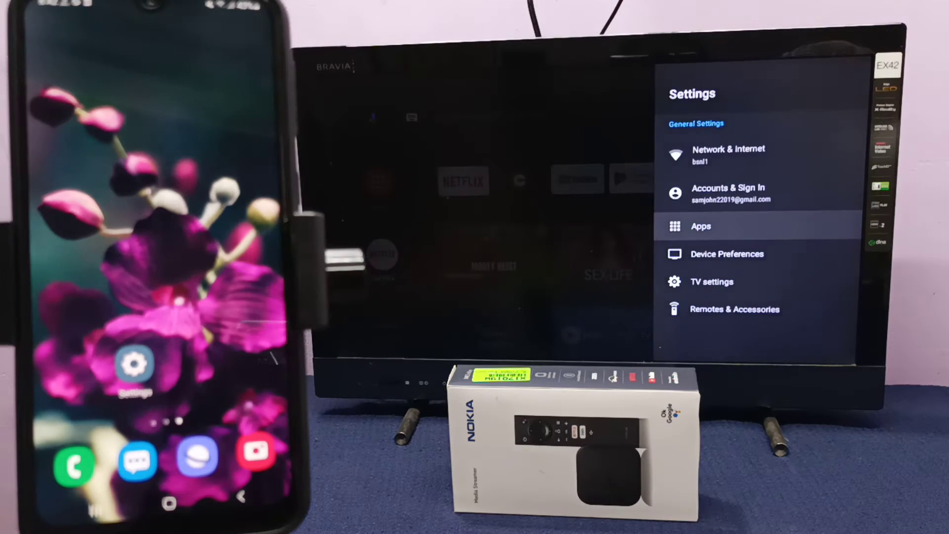
key("Down")
key("Return")
key("Down")
key("Down")
key("Down")
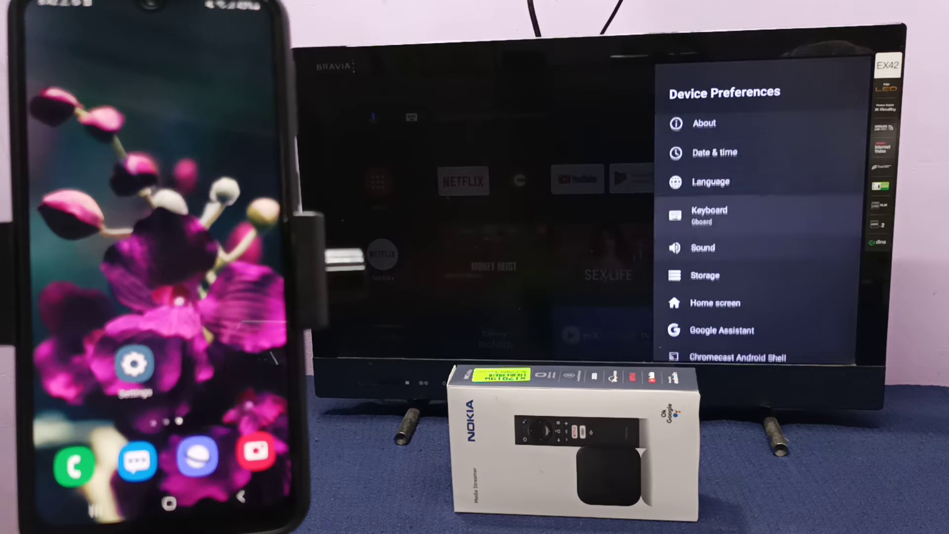
key("Down")
key("Down")
key("Down")
key("Down")
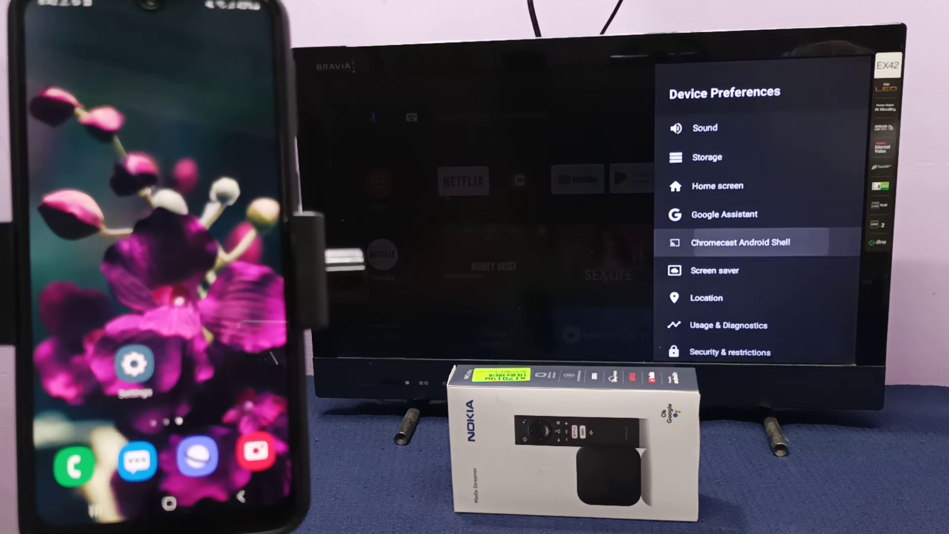
key("Return")
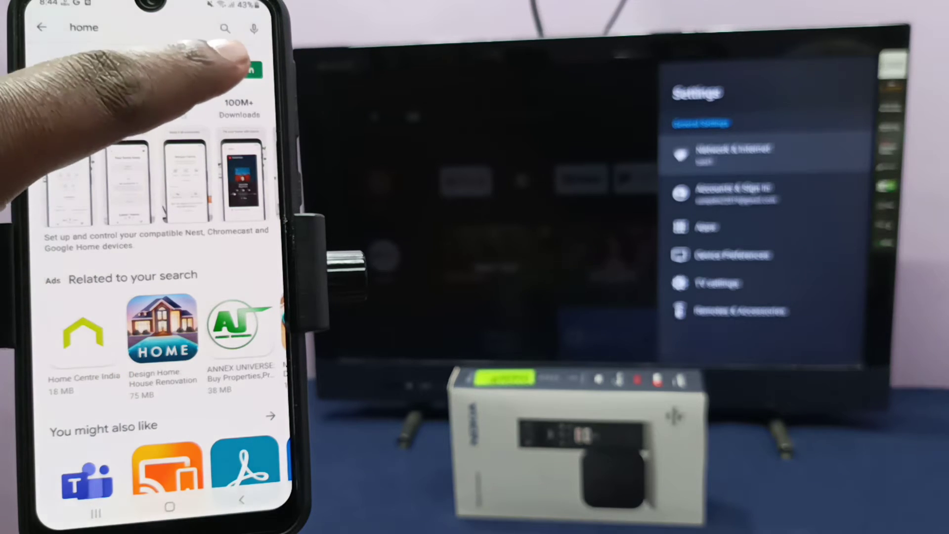
- Launch Google Home from its Play Store page and wait for the Create a home screen
left_click(241, 69)
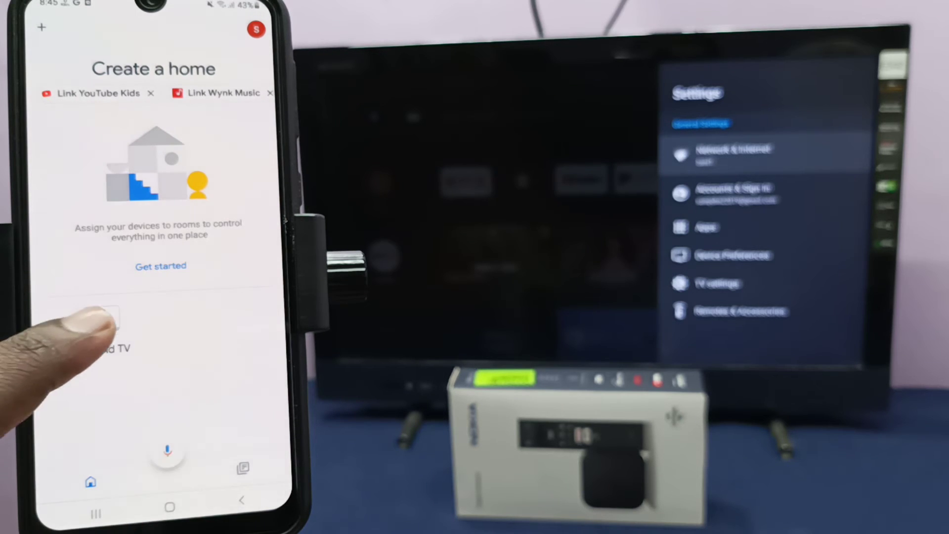
- Start Cast my screen from the Android TV device, confirming Cast screen and Start now
left_click(103, 326)
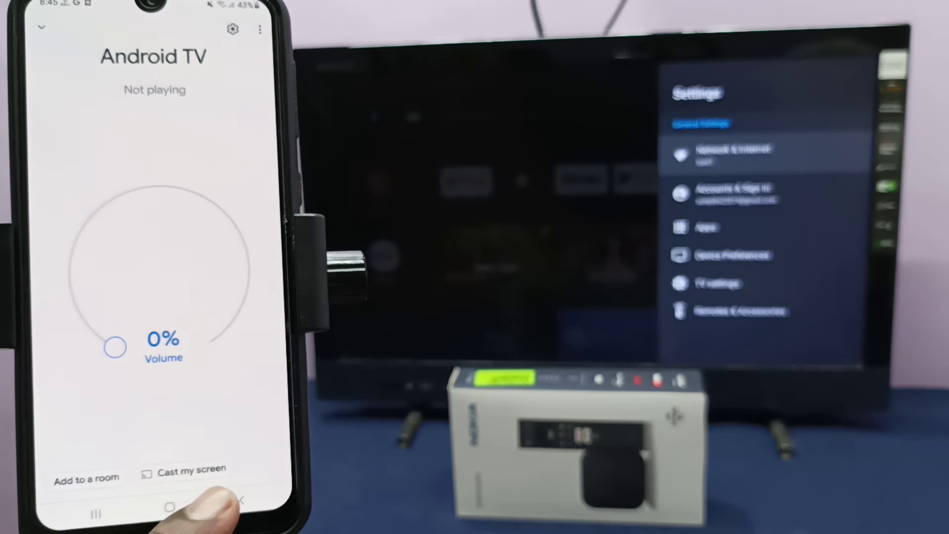
left_click(184, 470)
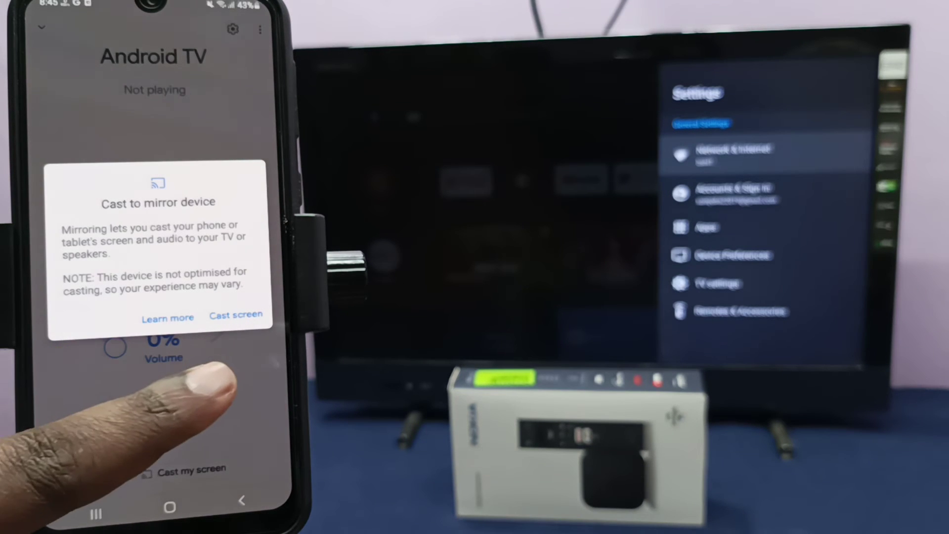
left_click(223, 319)
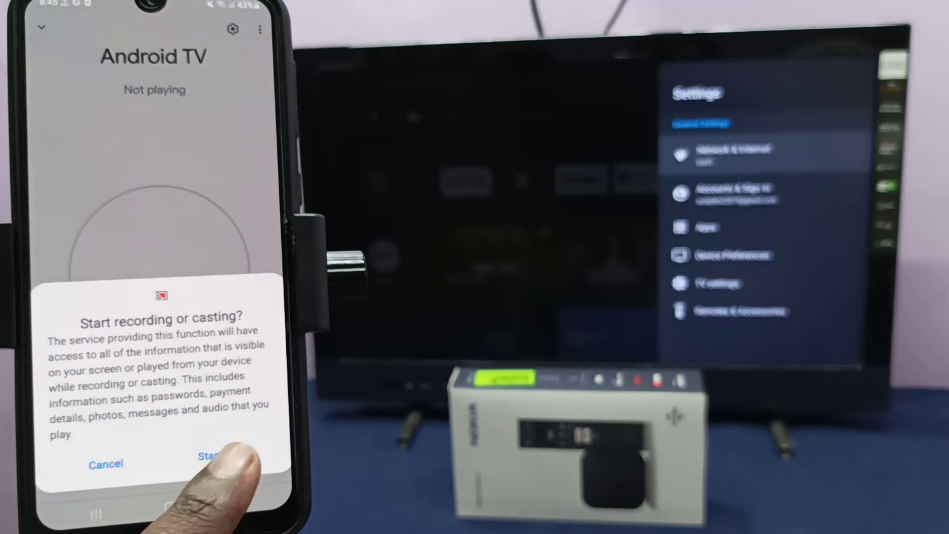
left_click(222, 454)
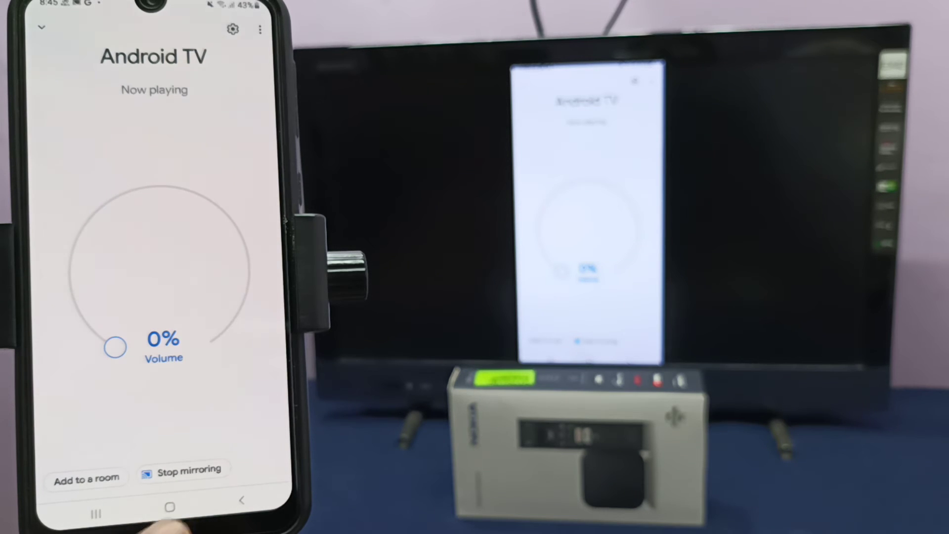
left_click(169, 507)
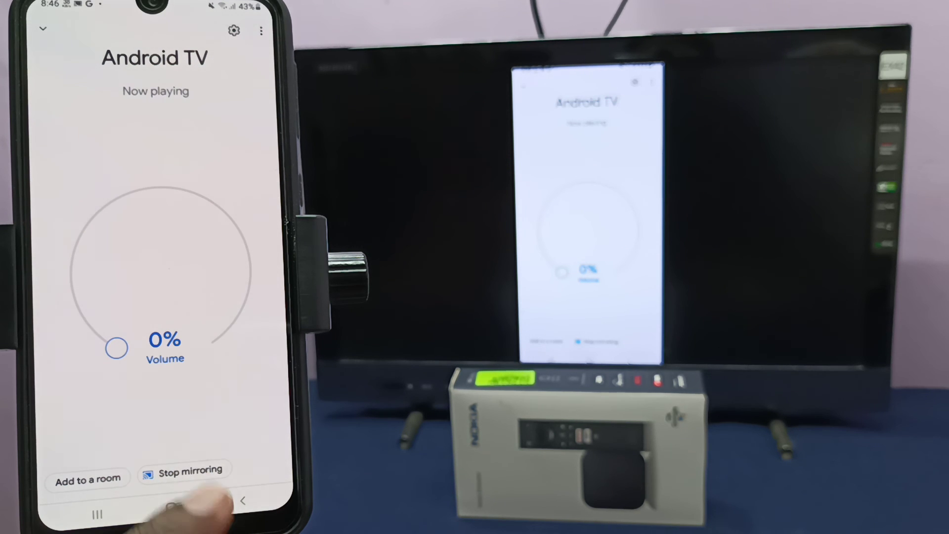
- Use Stop mirroring on the Android TV device page to end the phone cast
left_click(179, 473)
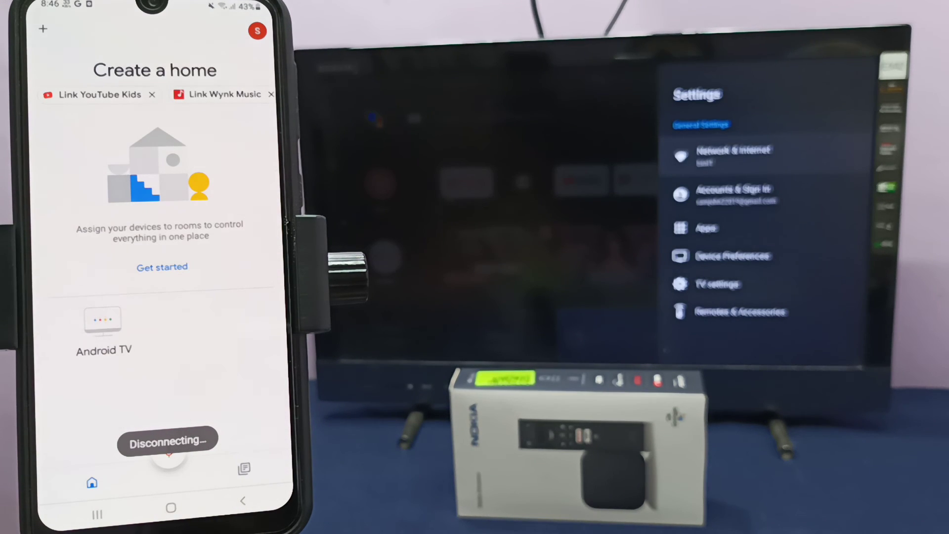